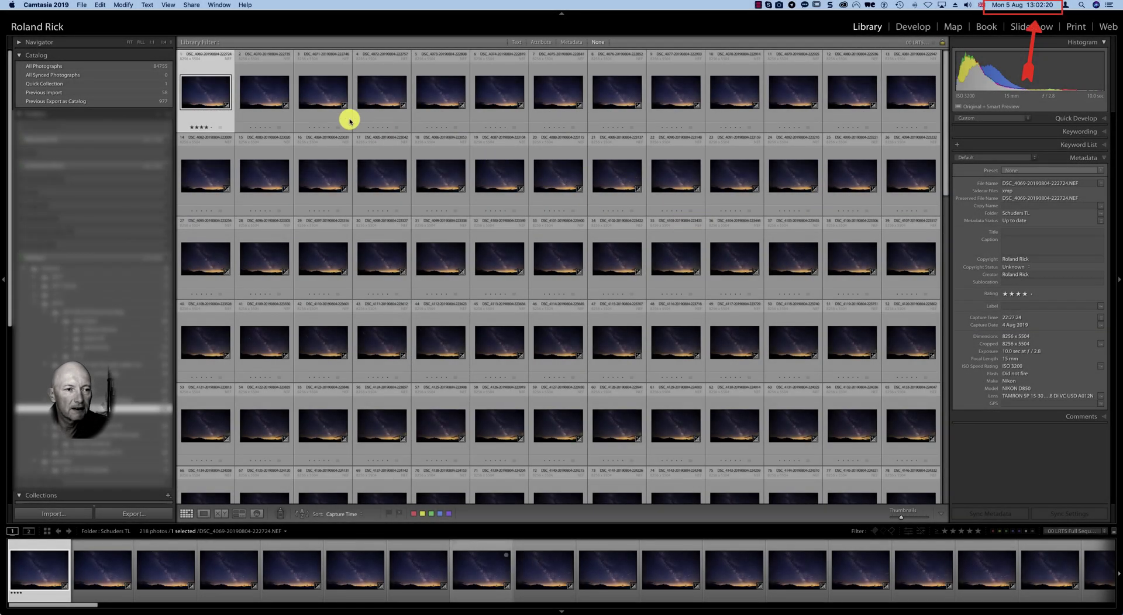
- Select the first timelapse photo in the Library grid and scroll through the catalog
{"action": "left_click", "coordinate": [208, 97]}
{"action": "left_click", "coordinate": [210, 101]}
{"action": "left_click", "coordinate": [261, 100]}
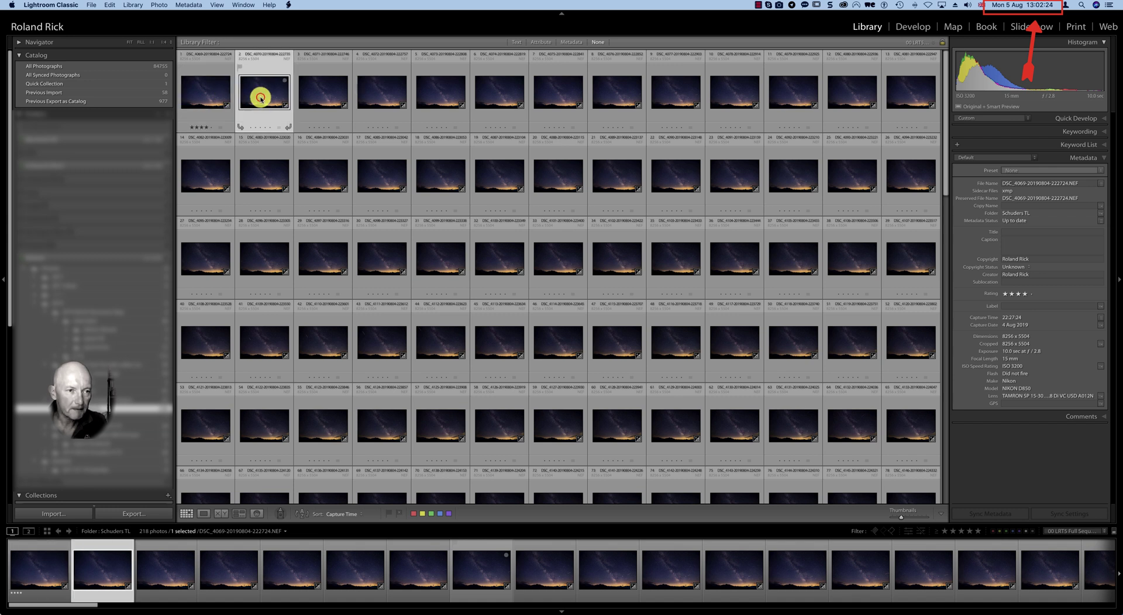
{"action": "left_click", "coordinate": [217, 98]}
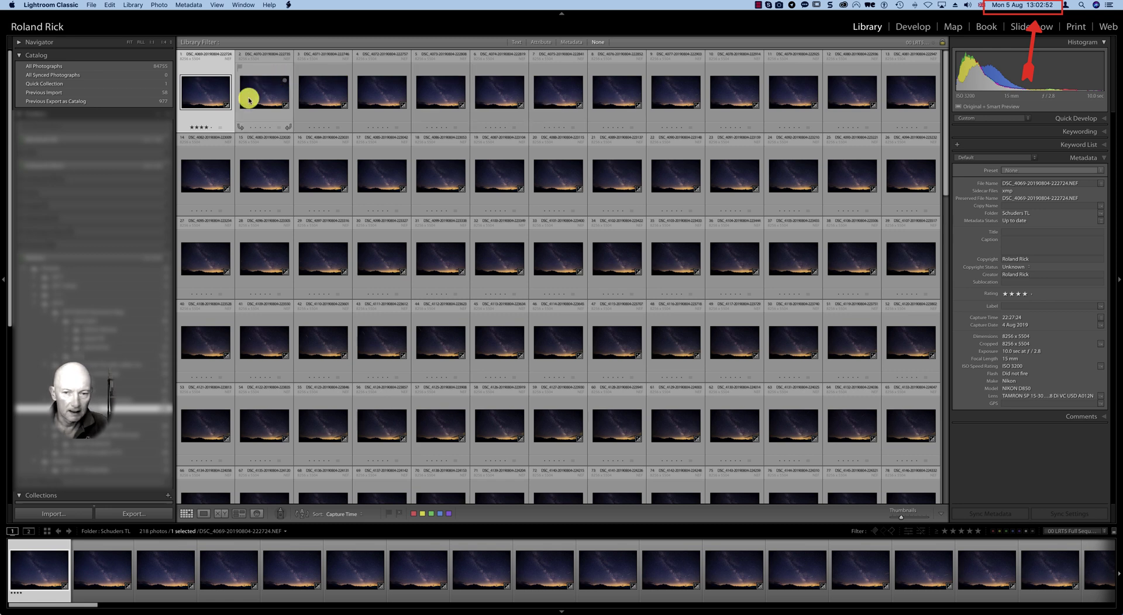
{"action": "scroll", "coordinate": [625, 402], "scroll_direction": "down", "scroll_amount": 15}
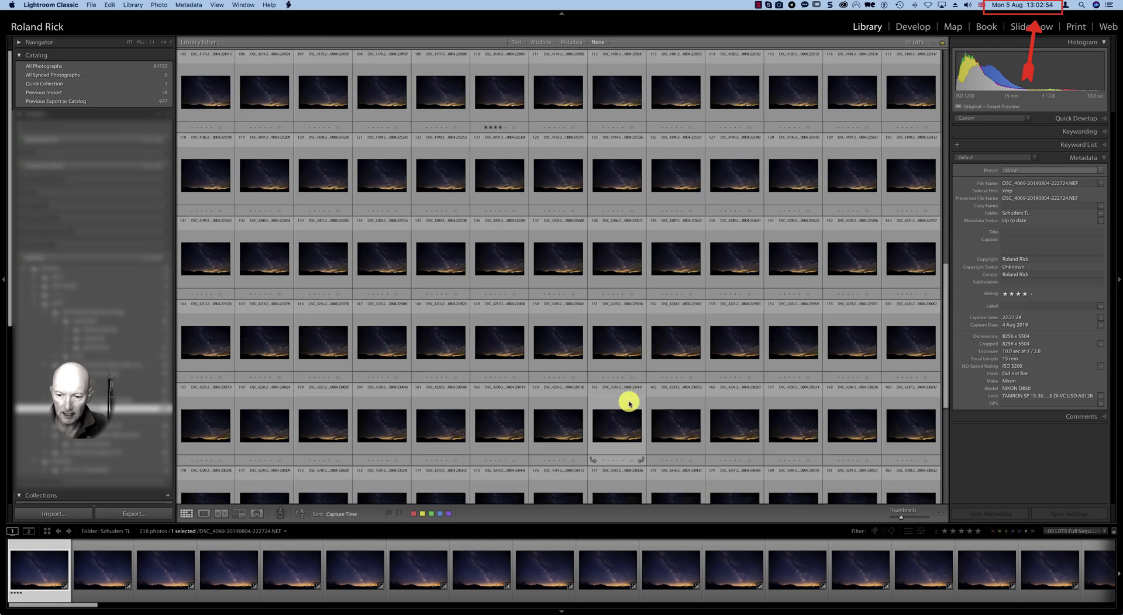
{"action": "scroll", "coordinate": [629, 402], "scroll_direction": "up", "scroll_amount": 15}
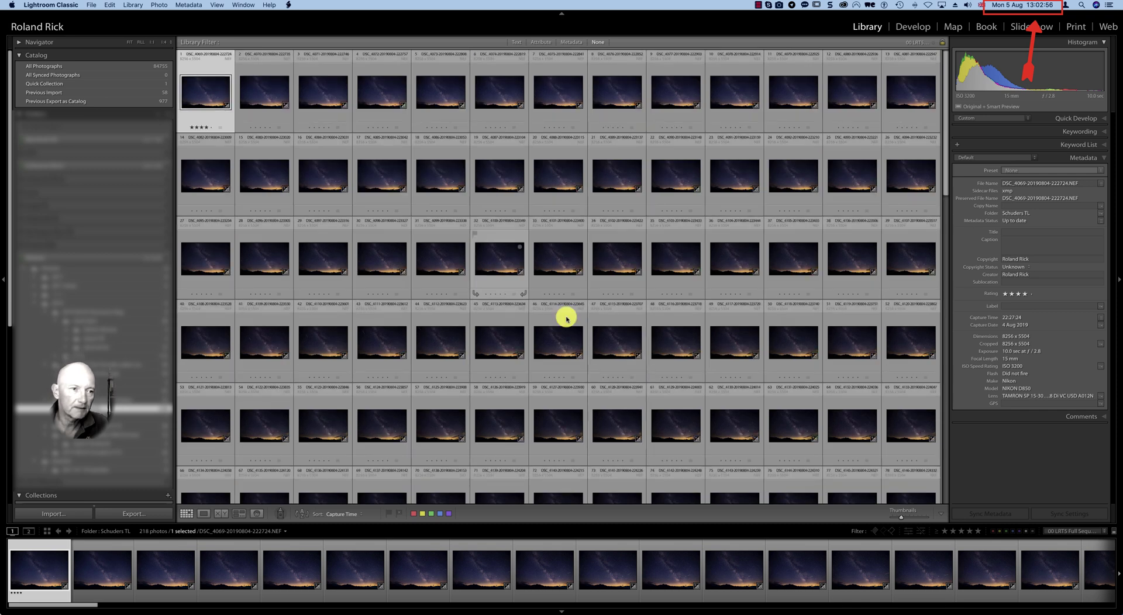
- Select all 218 photos and open Export with the MotionJPG preset (JPEG, quality 100, sRGB)
{"action": "key", "text": "super+a"}
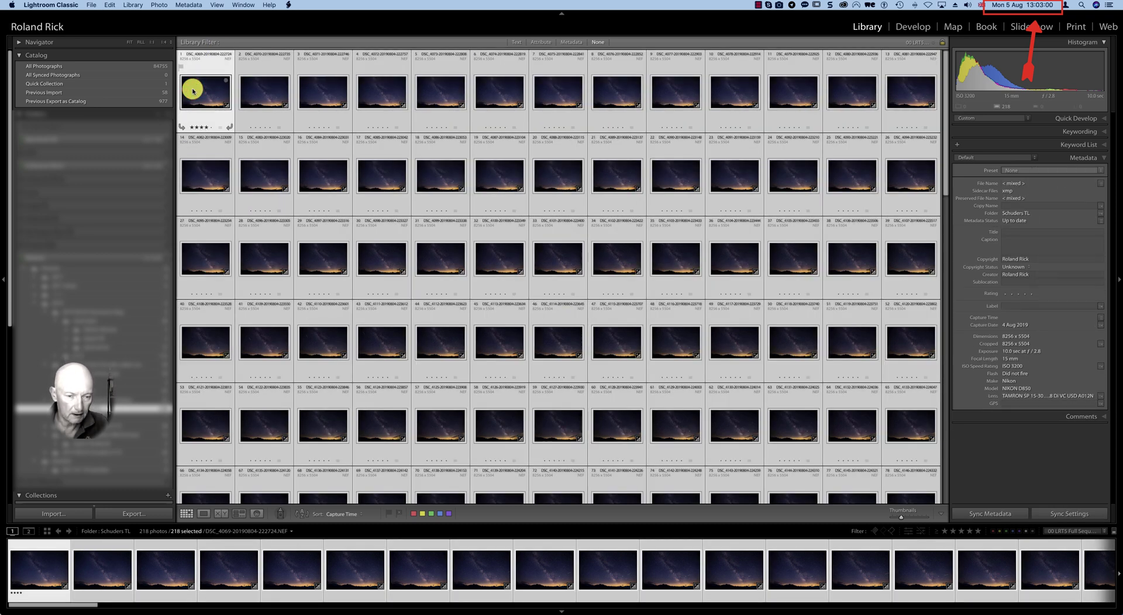
{"action": "key", "text": "super+shift+e"}
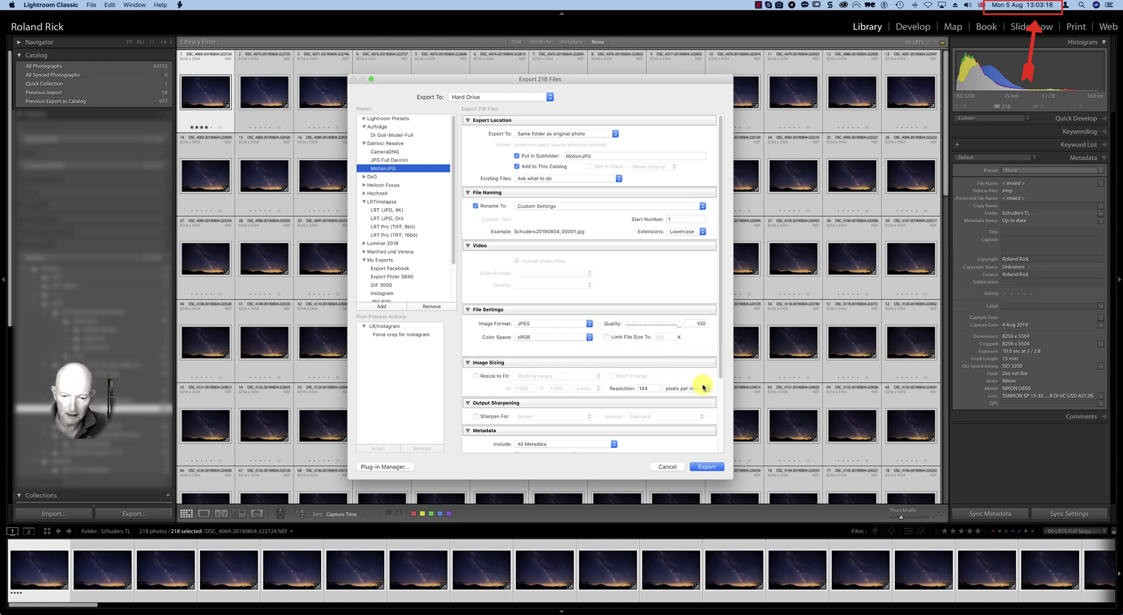
{"action": "scroll", "coordinate": [646, 386], "scroll_direction": "down", "scroll_amount": 5}
{"action": "scroll", "coordinate": [649, 391], "scroll_direction": "up", "scroll_amount": 5}
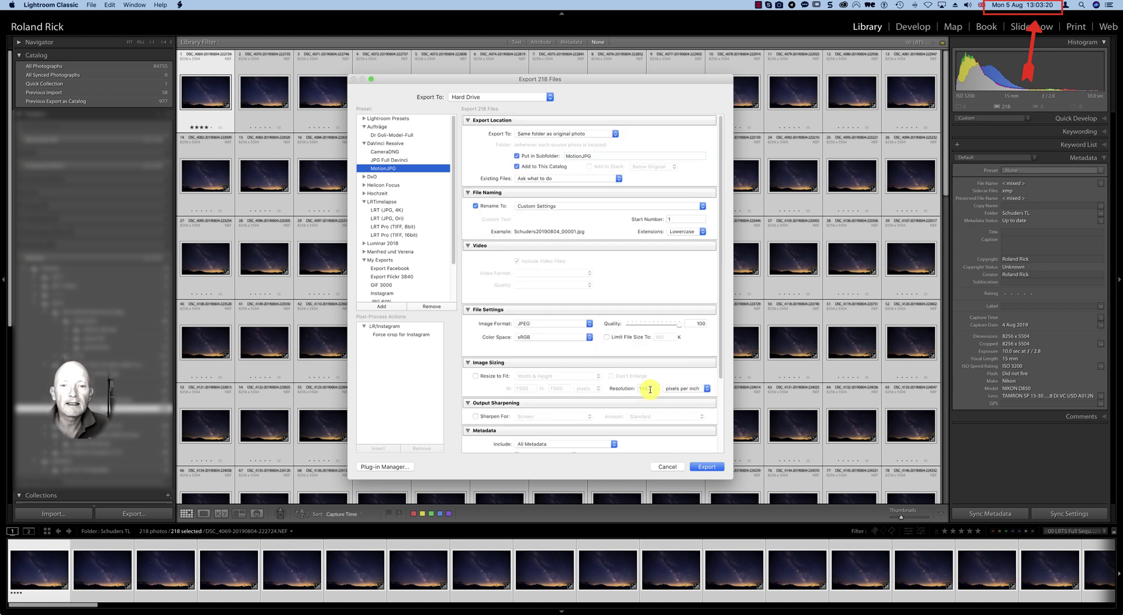
- Start exporting the 218 files with the MotionJPG JPEG settings
{"action": "left_click", "coordinate": [714, 466]}
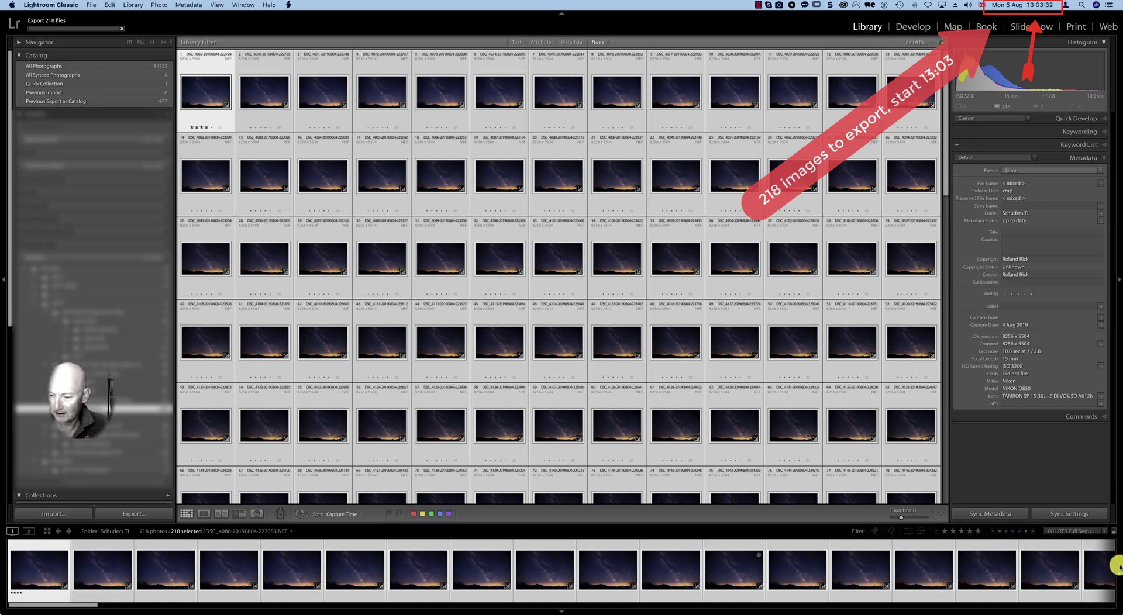
- Run pmset -g in Terminal and highlight 'Adobe Lightroom Classic' in the sleep line
{"action": "left_click", "coordinate": [1003, 611]}
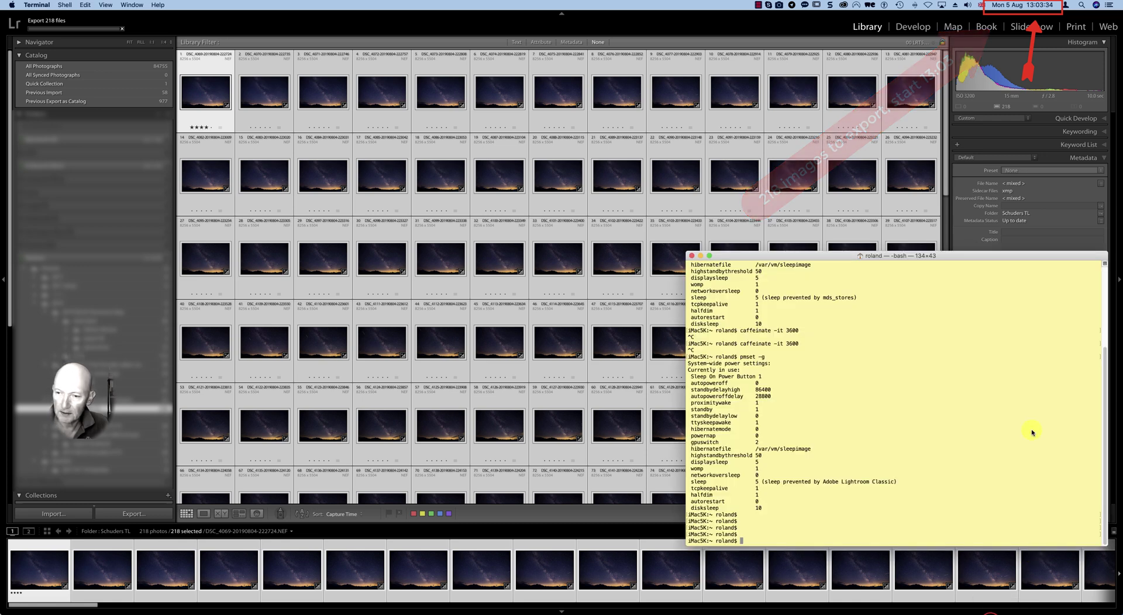
{"action": "left_click_drag", "start_coordinate": [960, 257], "coordinate": [895, 207]}
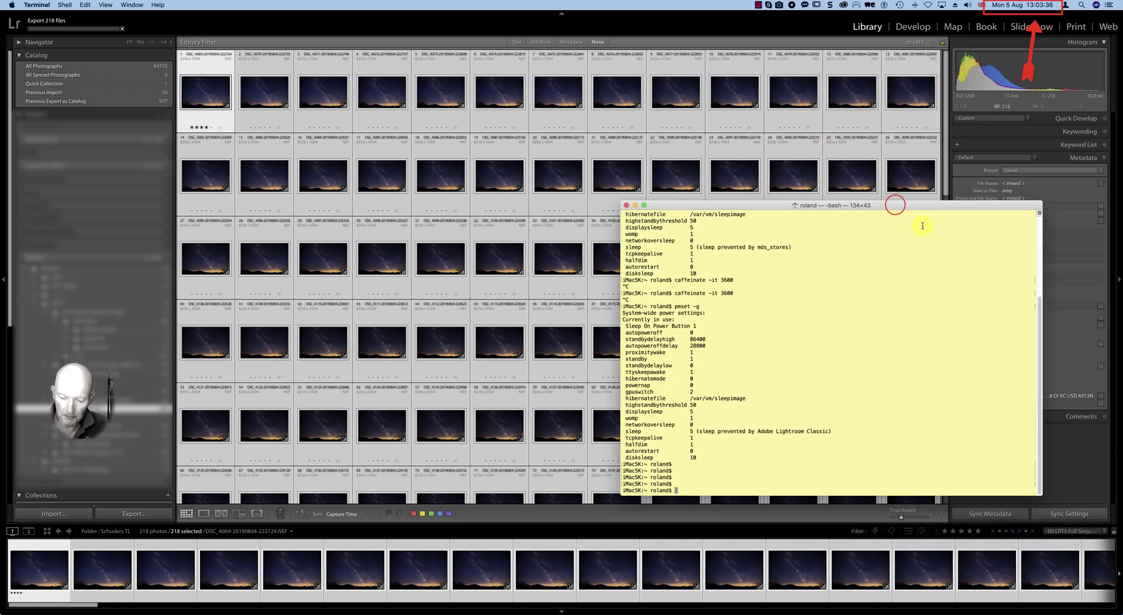
{"action": "key", "text": "Up"}
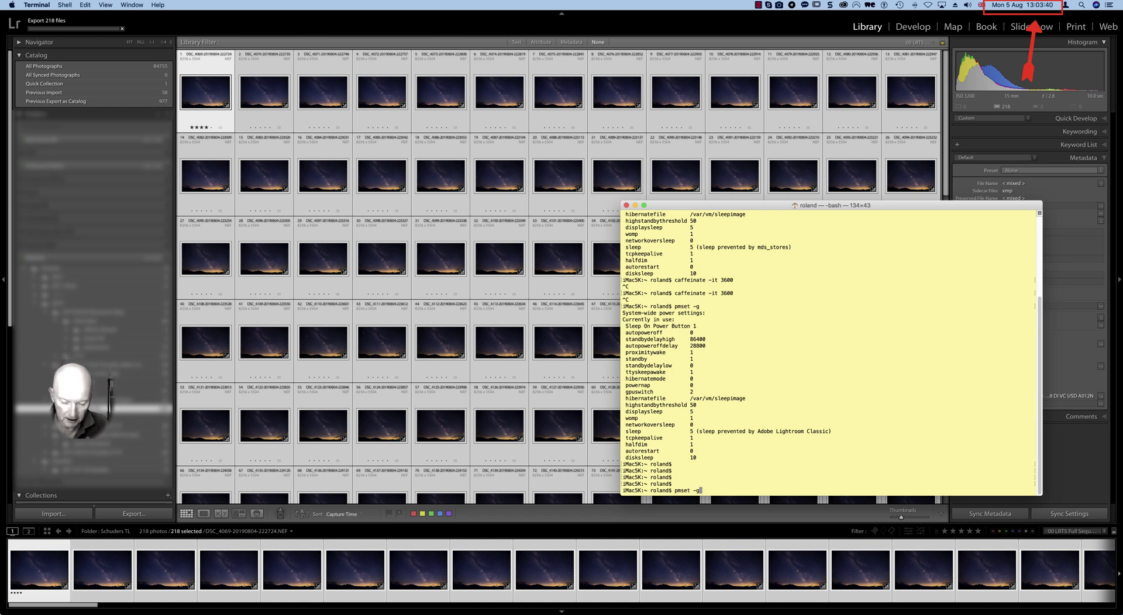
{"action": "key", "text": "Return"}
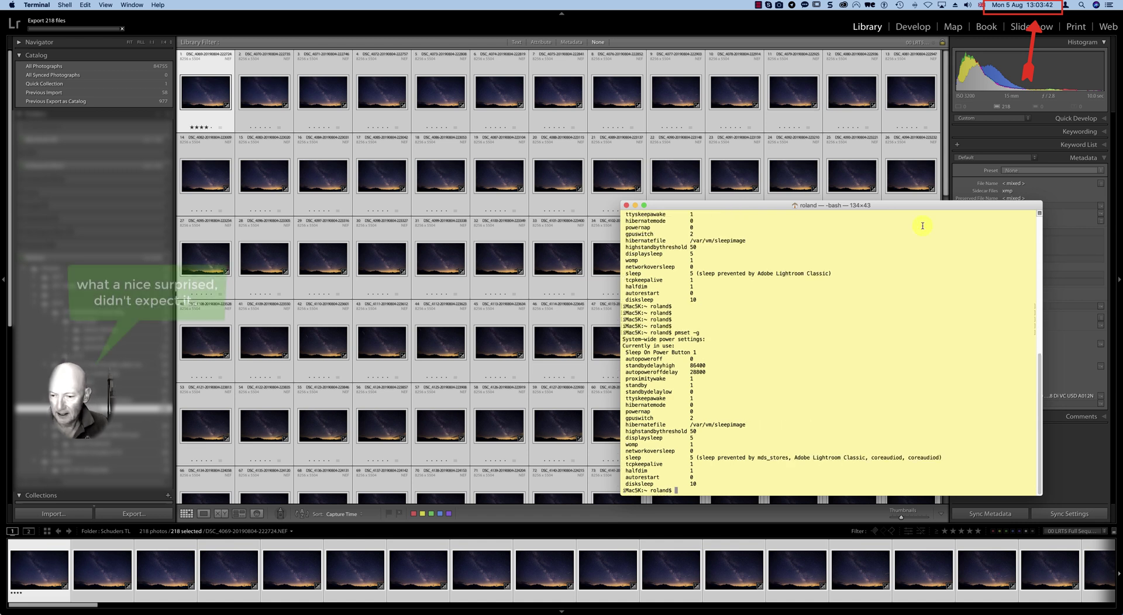
{"action": "double_click", "coordinate": [804, 459]}
{"action": "left_click_drag", "start_coordinate": [804, 458], "coordinate": [853, 456]}
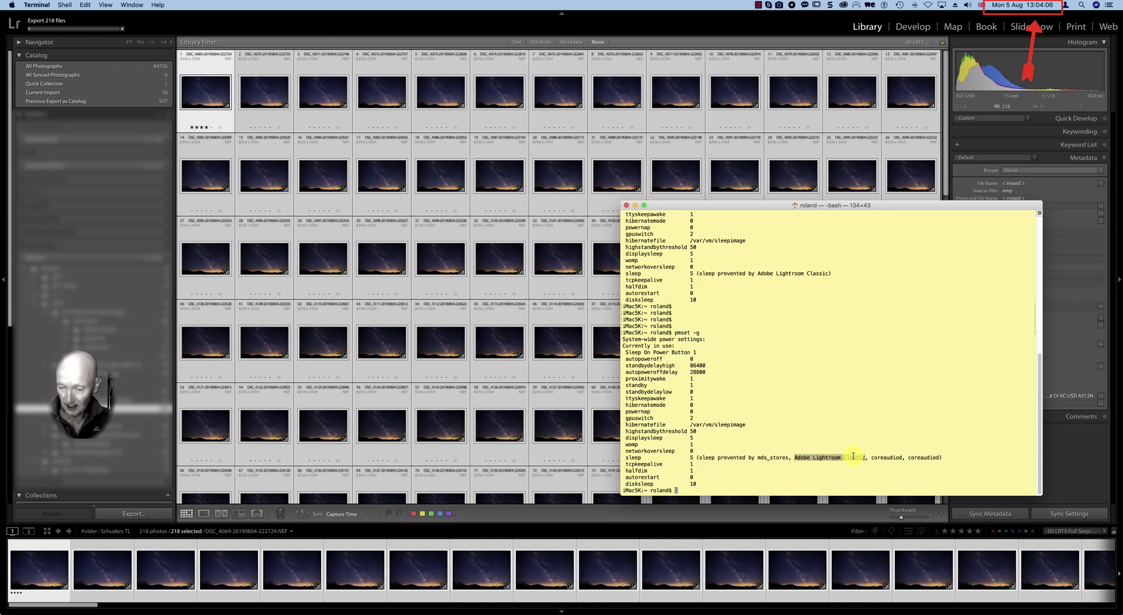
- Rerun caffeinate -it 3600 from history to keep the Mac awake for an hour
{"action": "key", "text": "Up"}
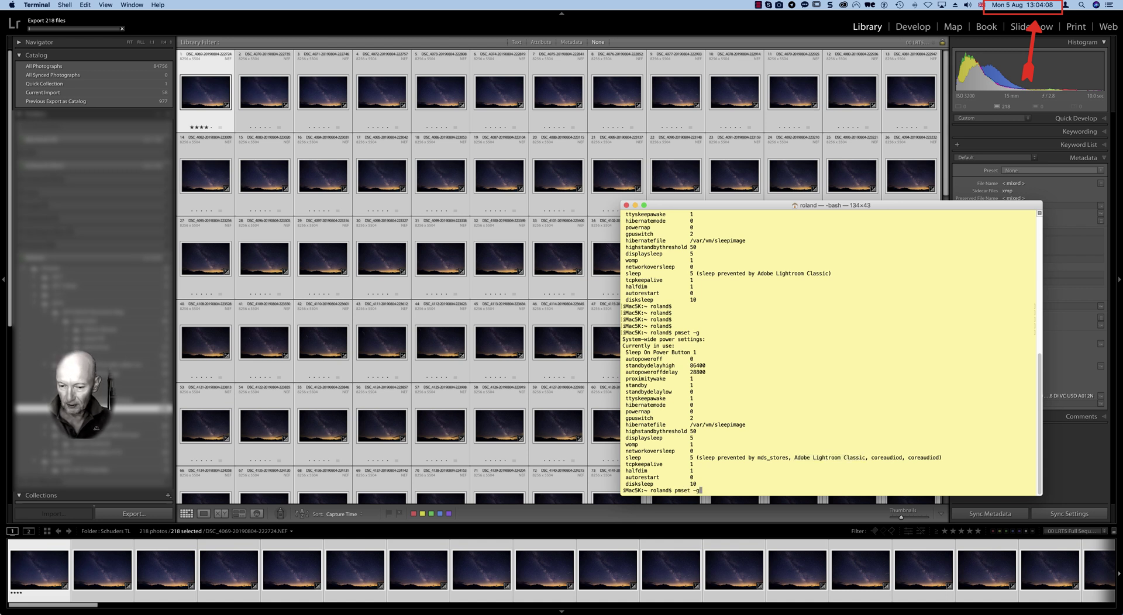
{"action": "key", "text": "Up"}
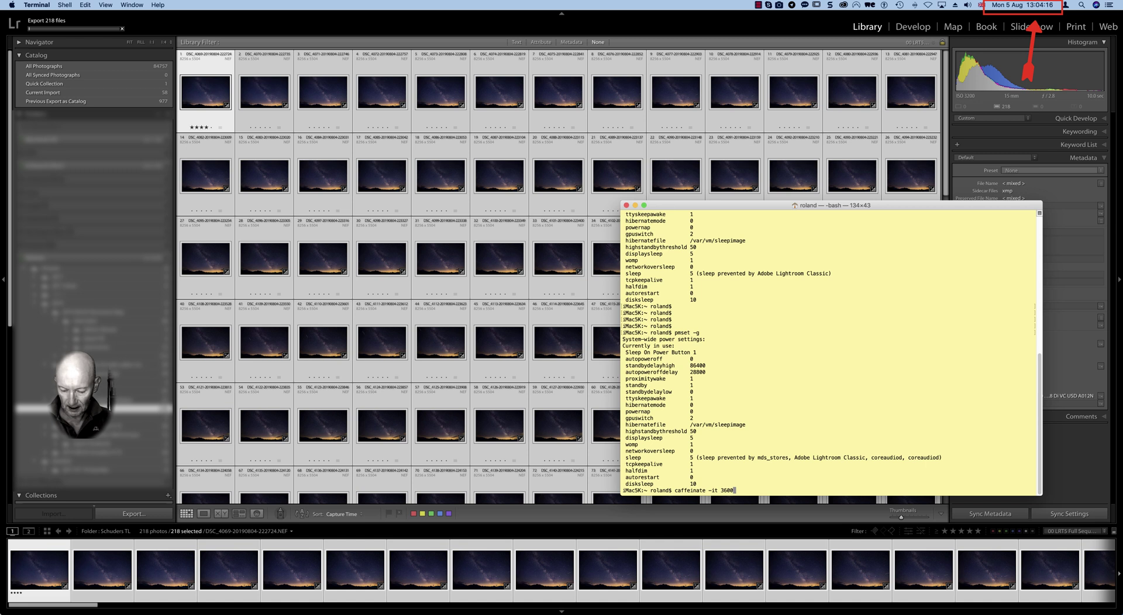
{"action": "key", "text": "Return"}
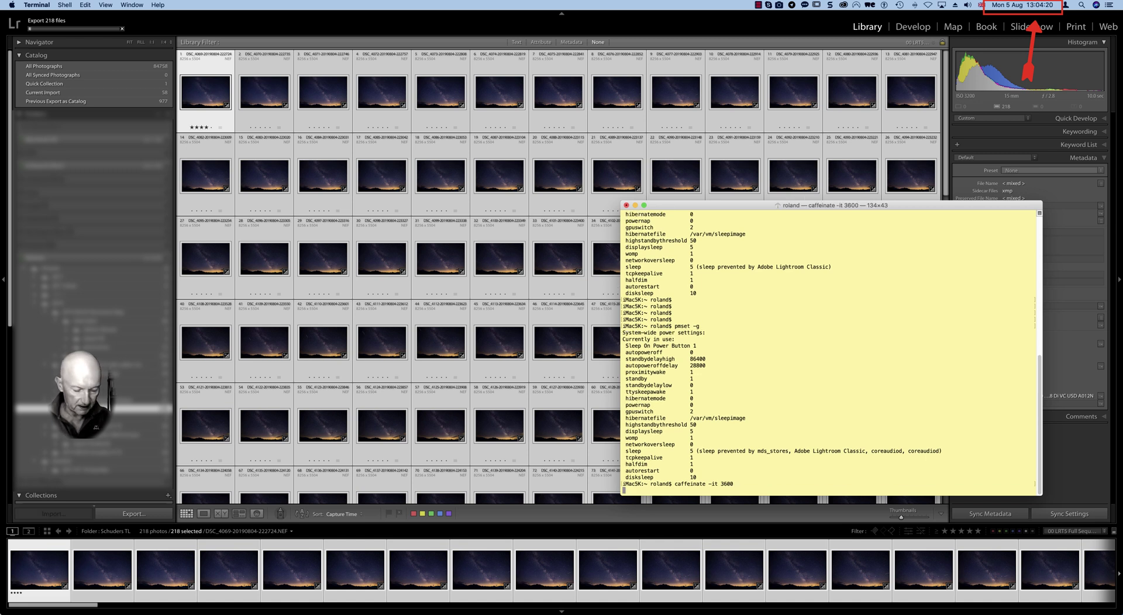
- In a new Terminal tab run pmset -g, mark 'caffeinate' in the sleep line, then leave Terminal
{"action": "key", "text": "super+t"}
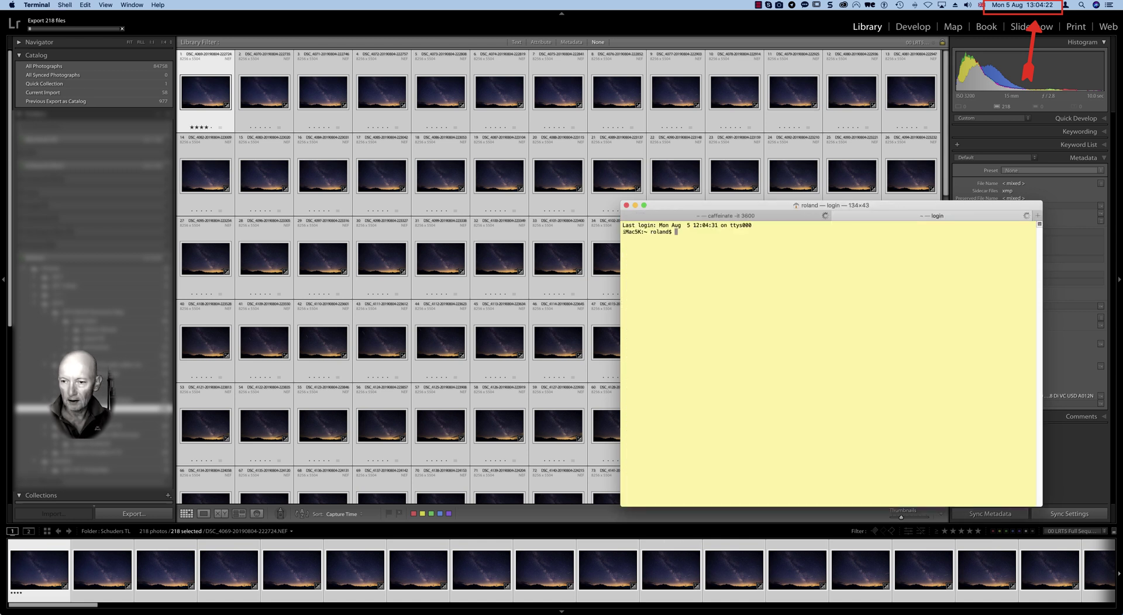
{"action": "key", "text": "Up"}
{"action": "key", "text": "Up"}
{"action": "key", "text": "Down"}
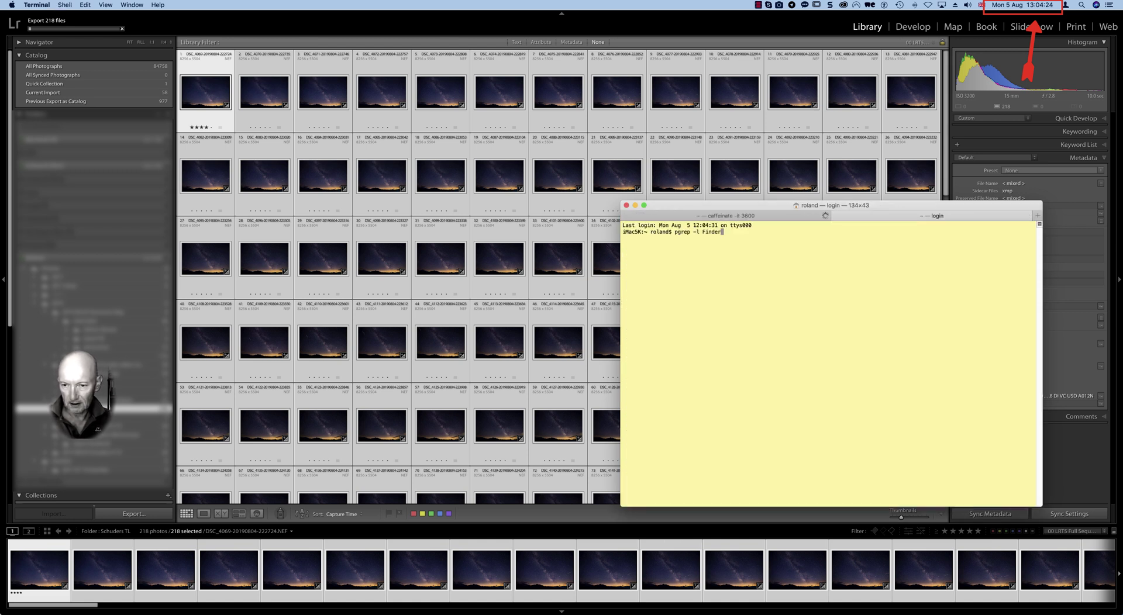
{"action": "key", "text": "Down"}
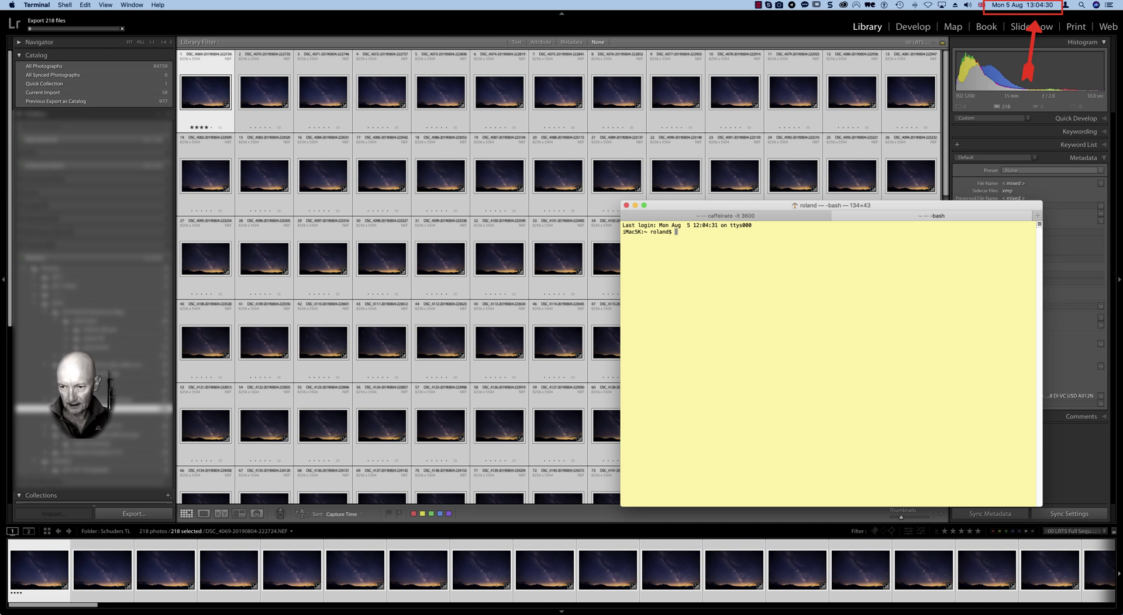
{"action": "type", "text": "pms"}
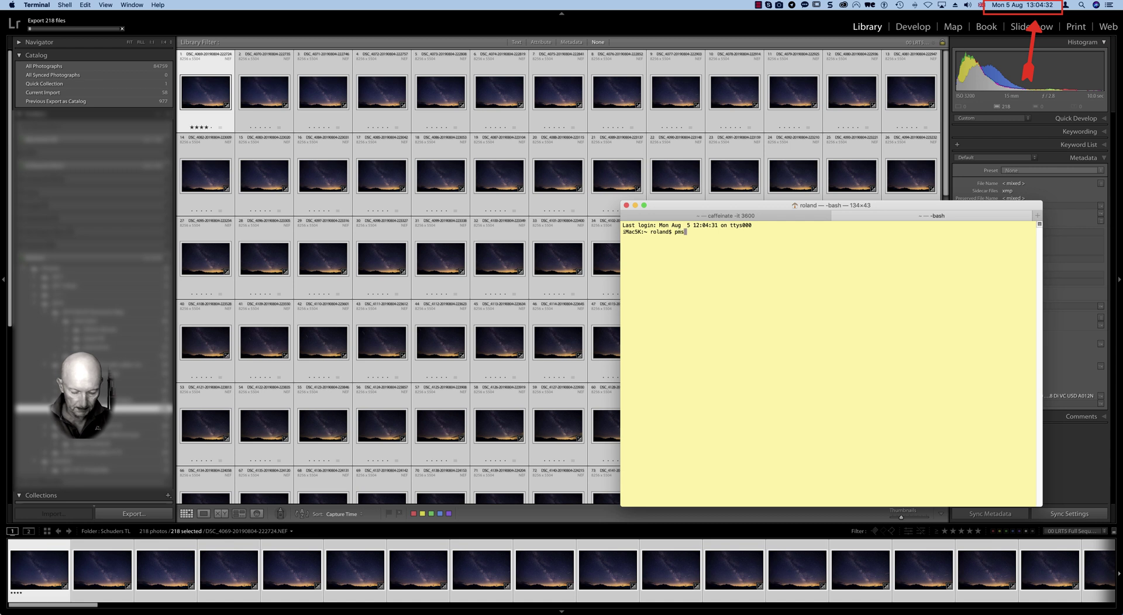
{"action": "type", "text": "et -g"}
{"action": "key", "text": "Return"}
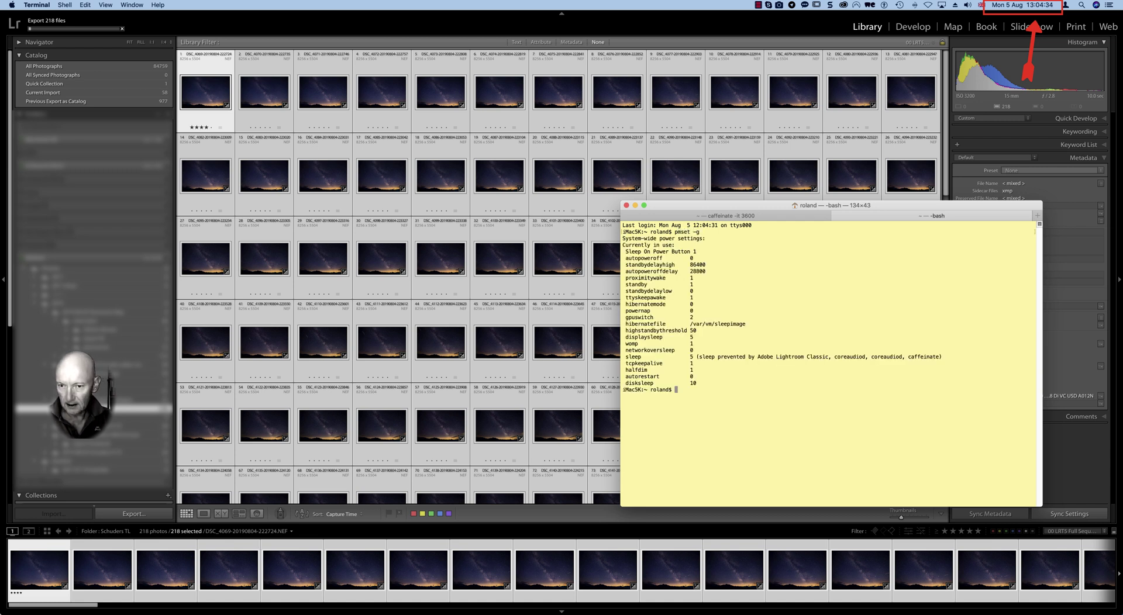
{"action": "double_click", "coordinate": [931, 358]}
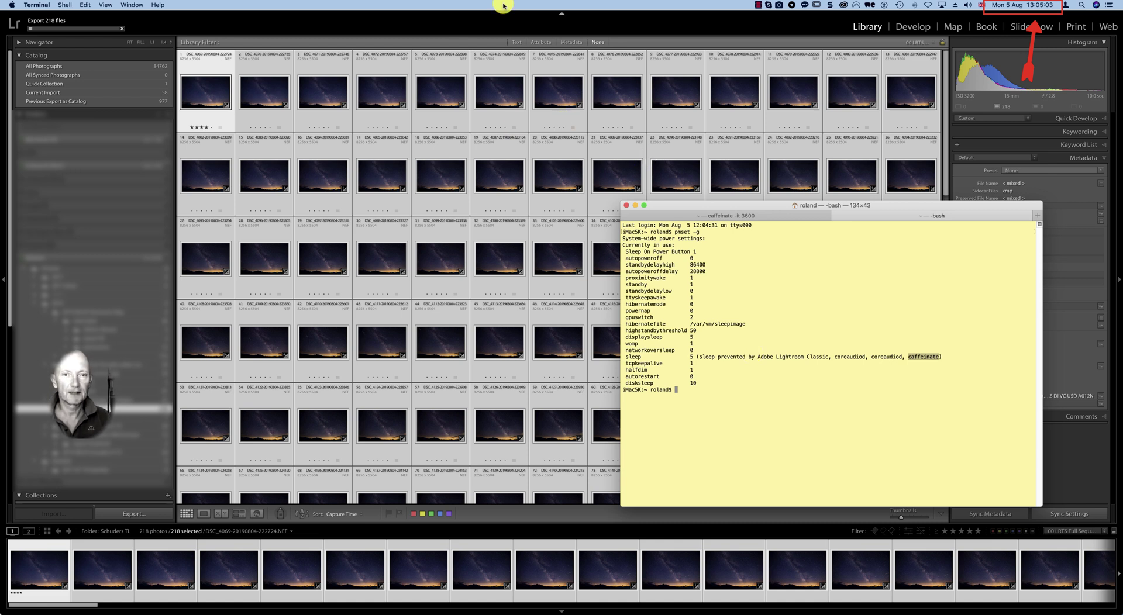
{"action": "key", "text": "super+Tab"}
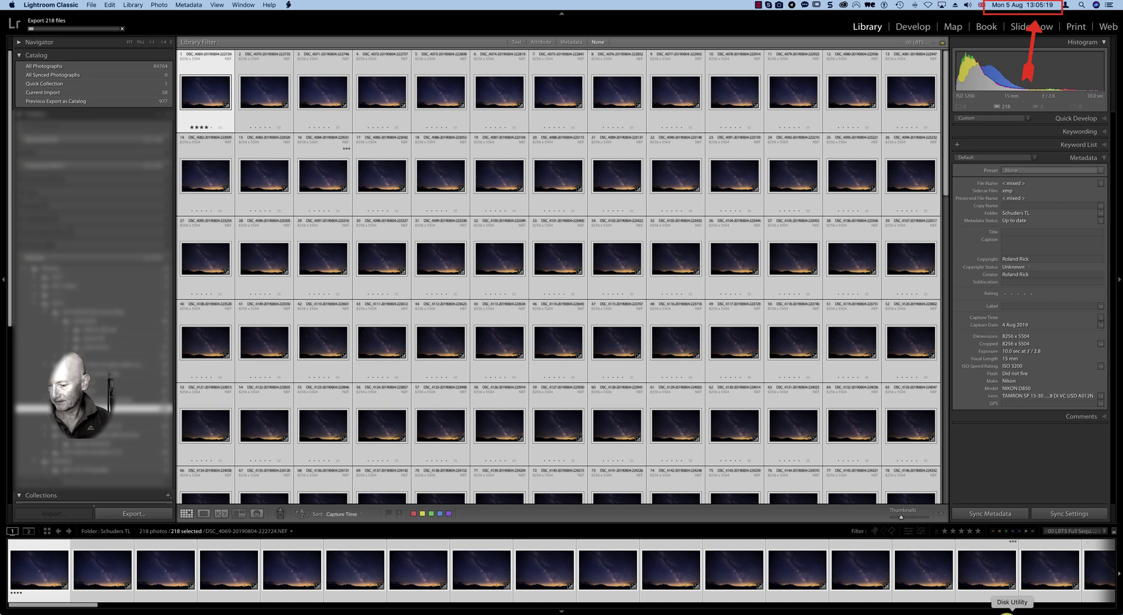
- Go to System Preferences' Energy Saver pane and request an unlock via the lock icon
{"action": "left_click", "coordinate": [1023, 612]}
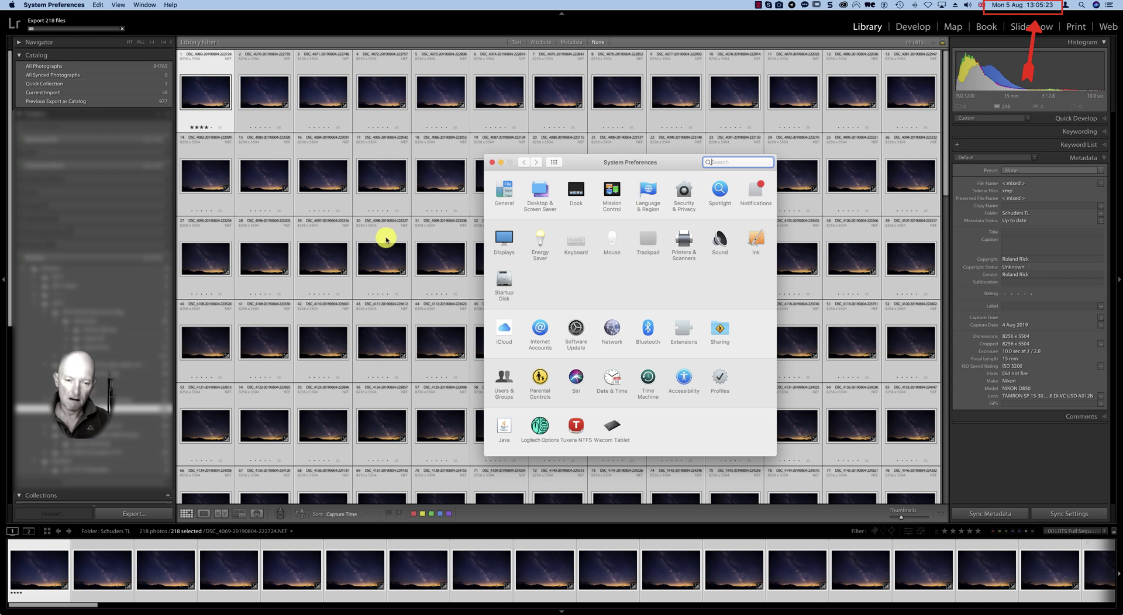
{"action": "left_click", "coordinate": [541, 244]}
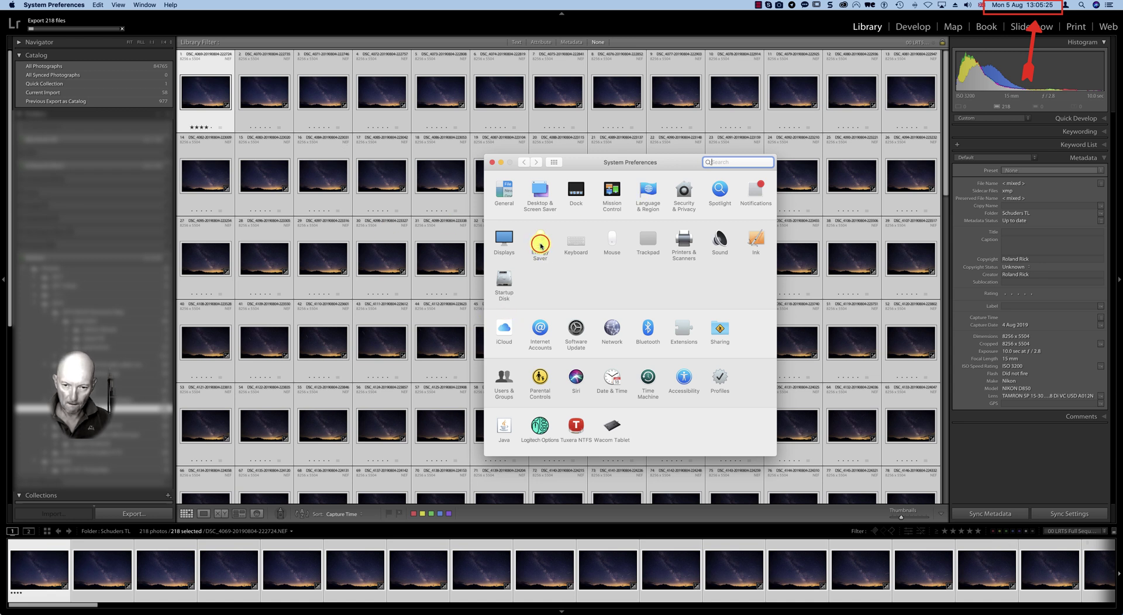
{"action": "left_click", "coordinate": [494, 356]}
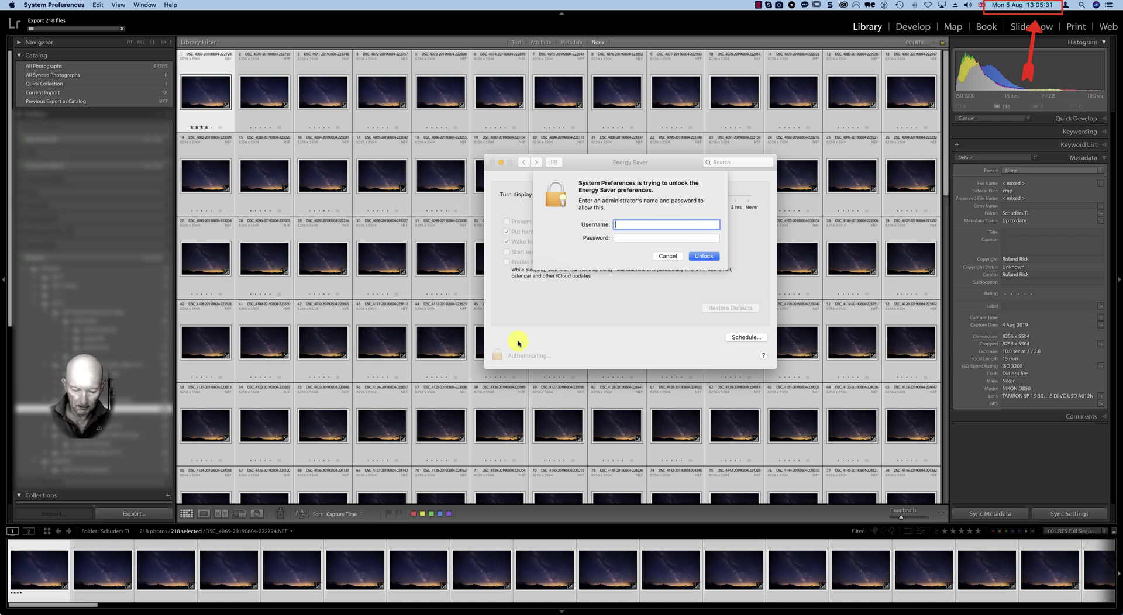
- Unlock with the admin name and password, set display sleep to Never, and move the window aside
{"action": "type", "text": "master"}
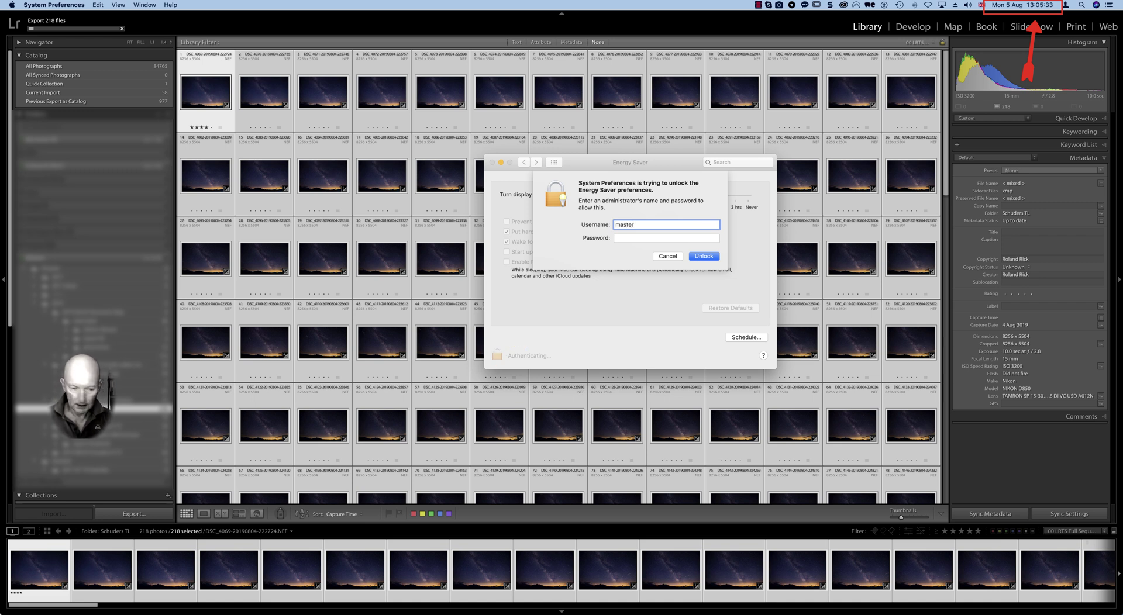
{"action": "key", "text": "Tab"}
{"action": "type", "text": "••••••"}
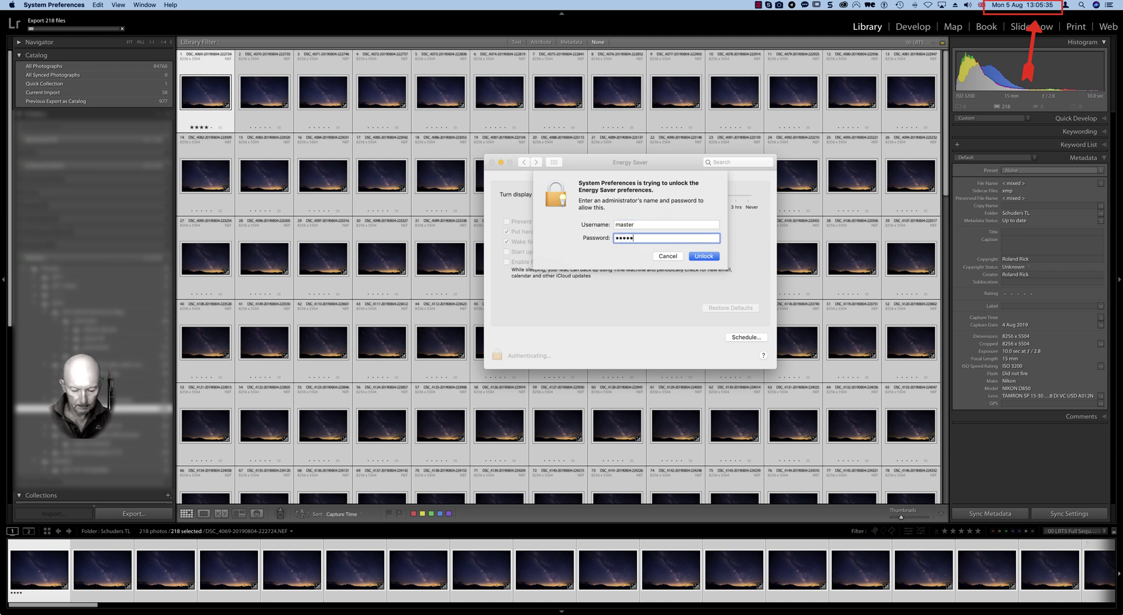
{"action": "type", "text": "•••"}
{"action": "key", "text": "Return"}
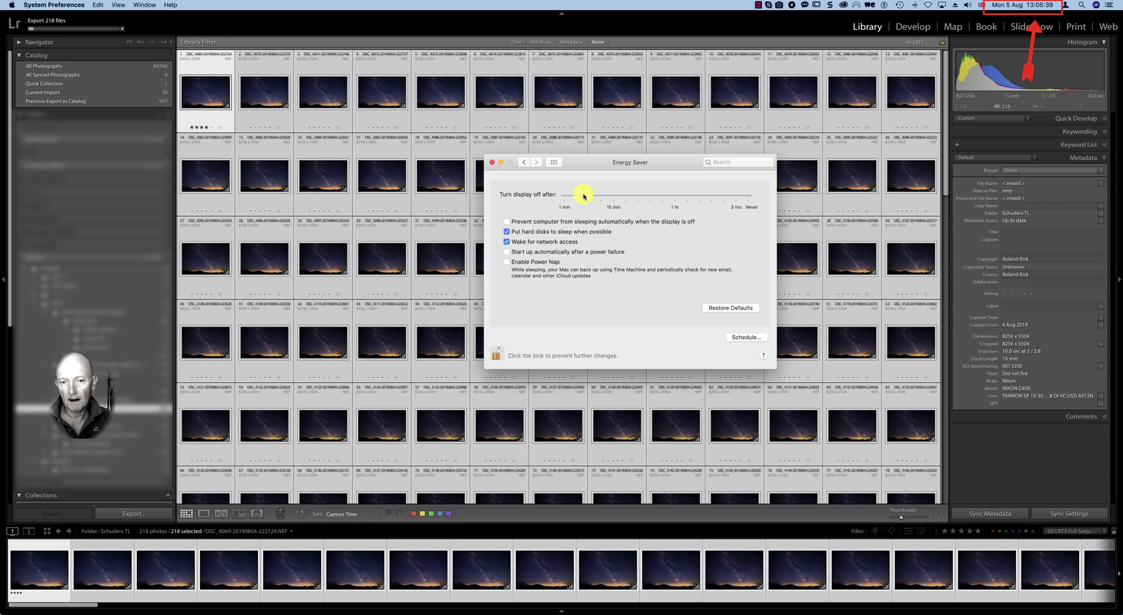
{"action": "left_click_drag", "start_coordinate": [587, 196], "coordinate": [802, 205]}
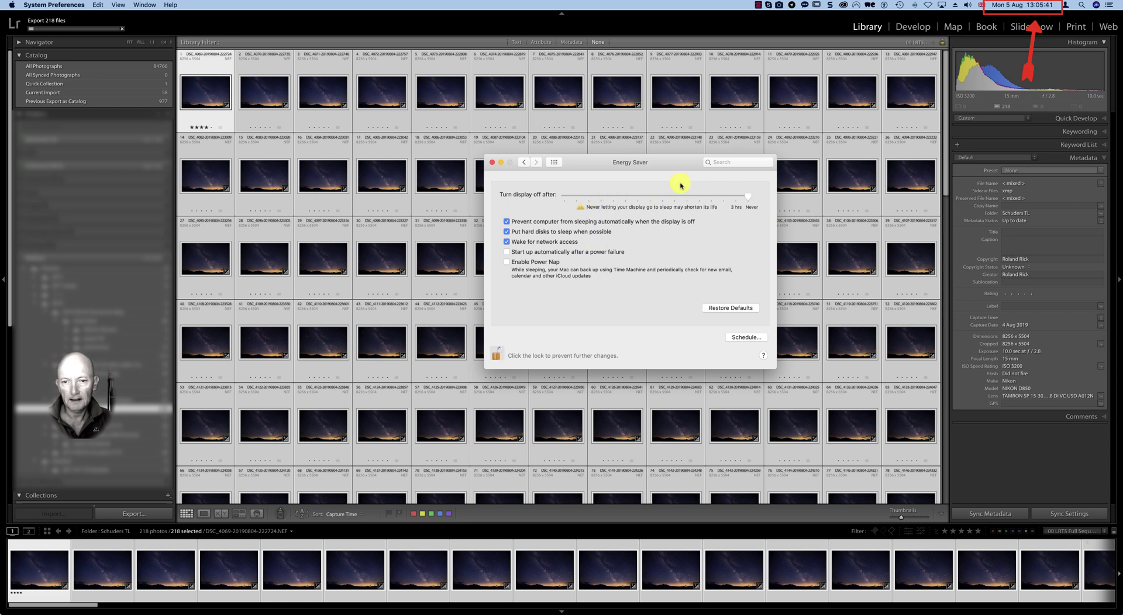
{"action": "left_click_drag", "start_coordinate": [677, 166], "coordinate": [982, 343]}
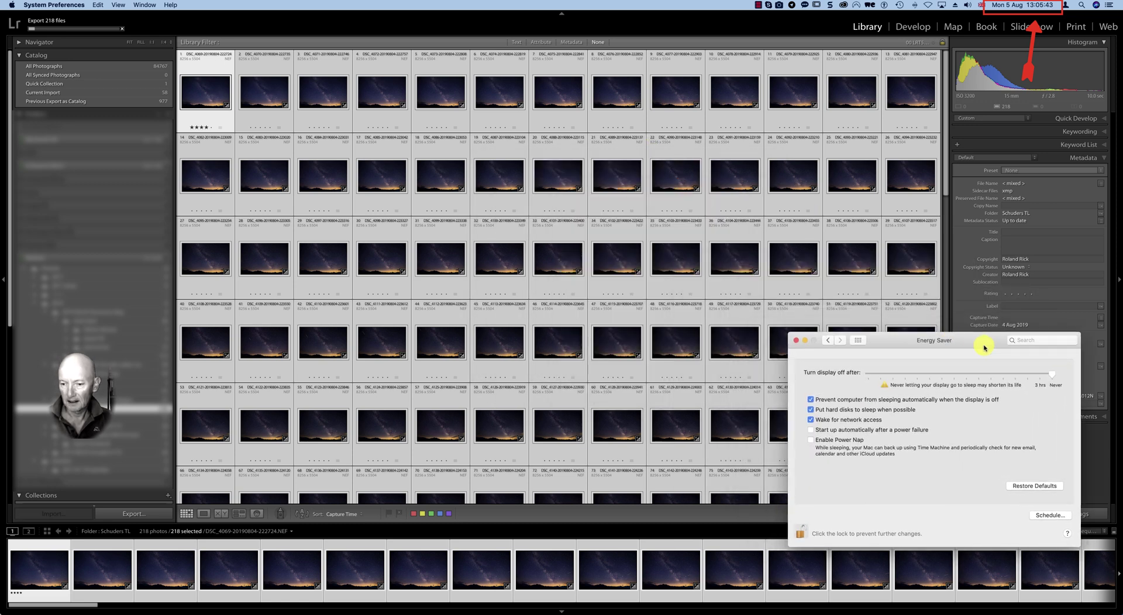
- Stop the running caffeinate session with Ctrl+C in its Terminal tab
{"action": "left_click", "coordinate": [720, 21]}
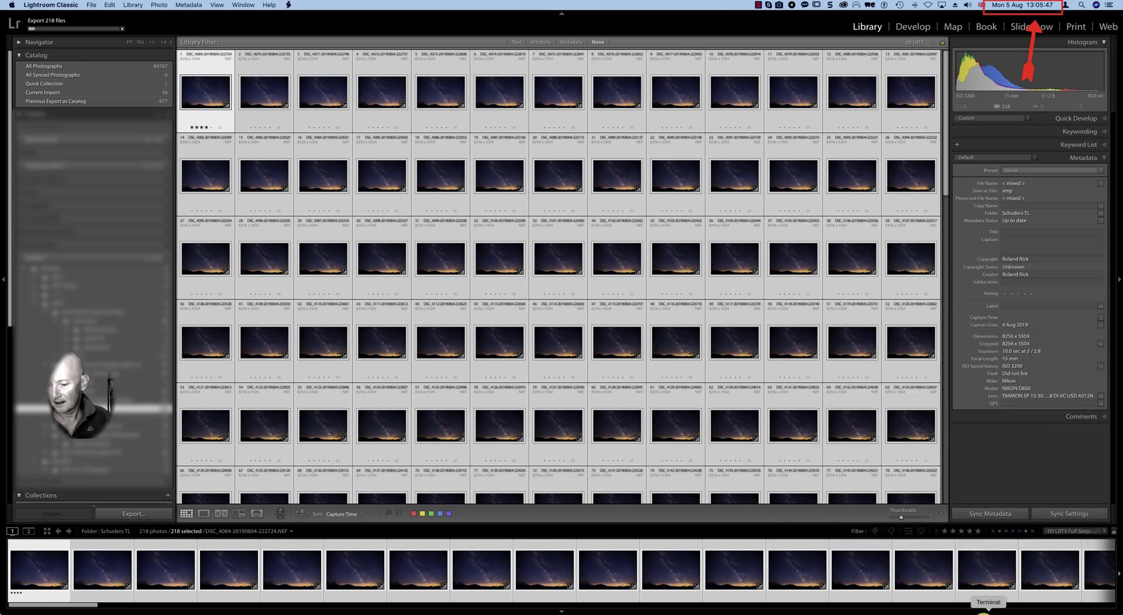
{"action": "left_click", "coordinate": [987, 612]}
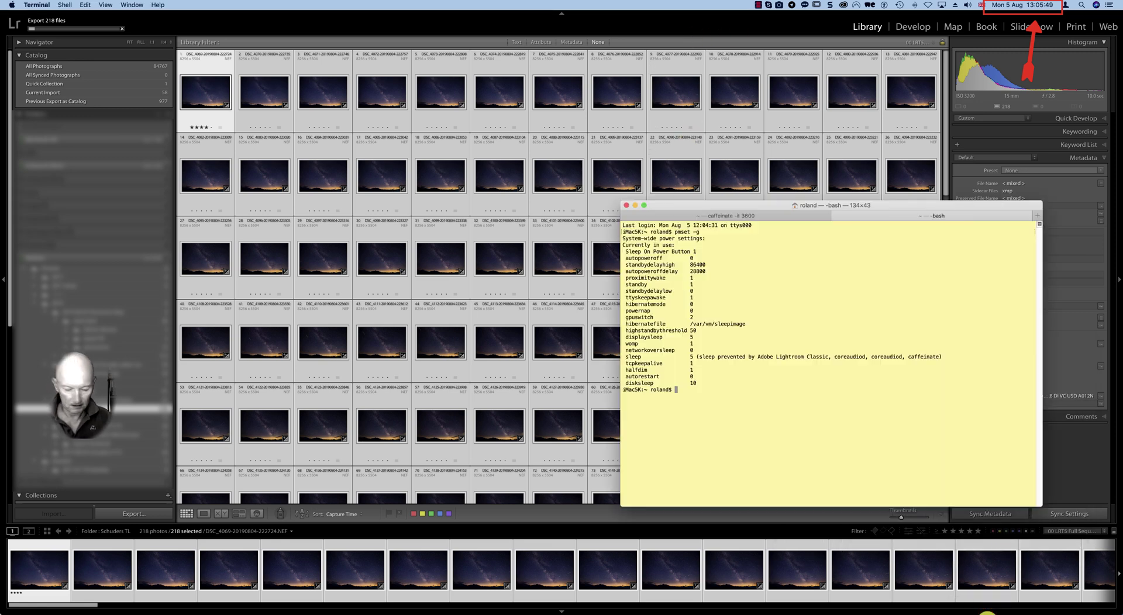
{"action": "left_click", "coordinate": [754, 219]}
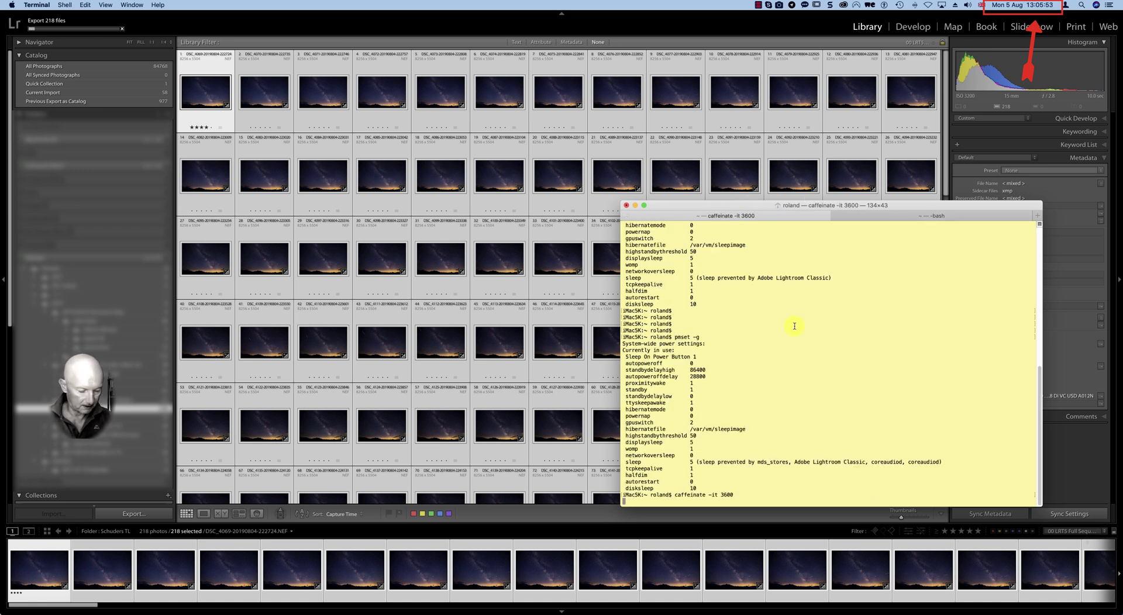
{"action": "key", "text": "ctrl+c"}
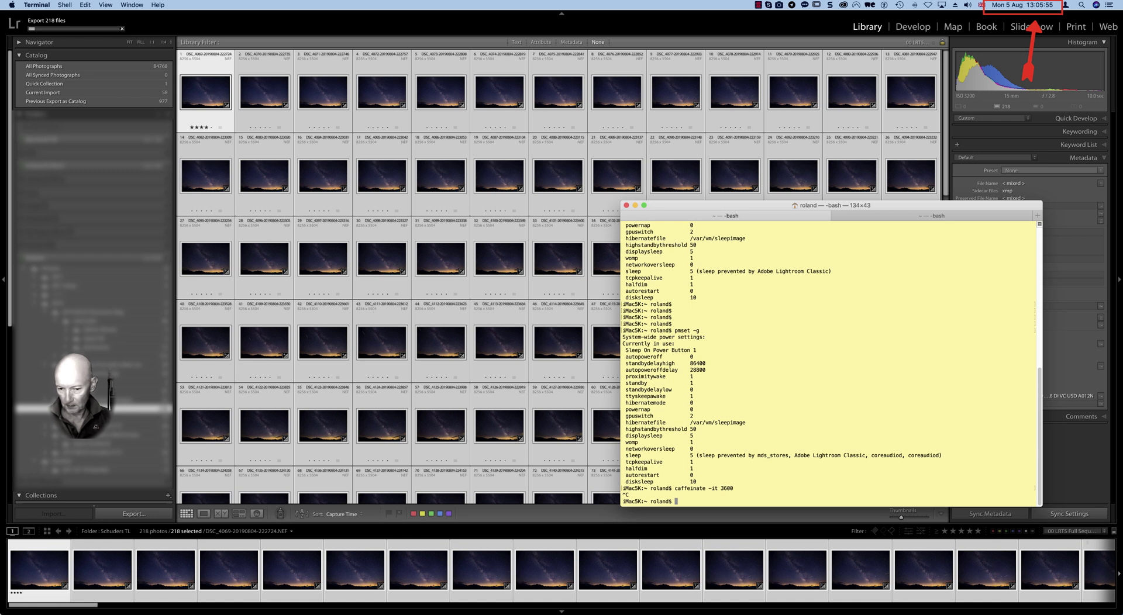
- Rerun pmset -g in the other shell tab, then return to Lightroom Classic
{"action": "left_click", "coordinate": [904, 220]}
{"action": "key", "text": "Return"}
{"action": "key", "text": "Return"}
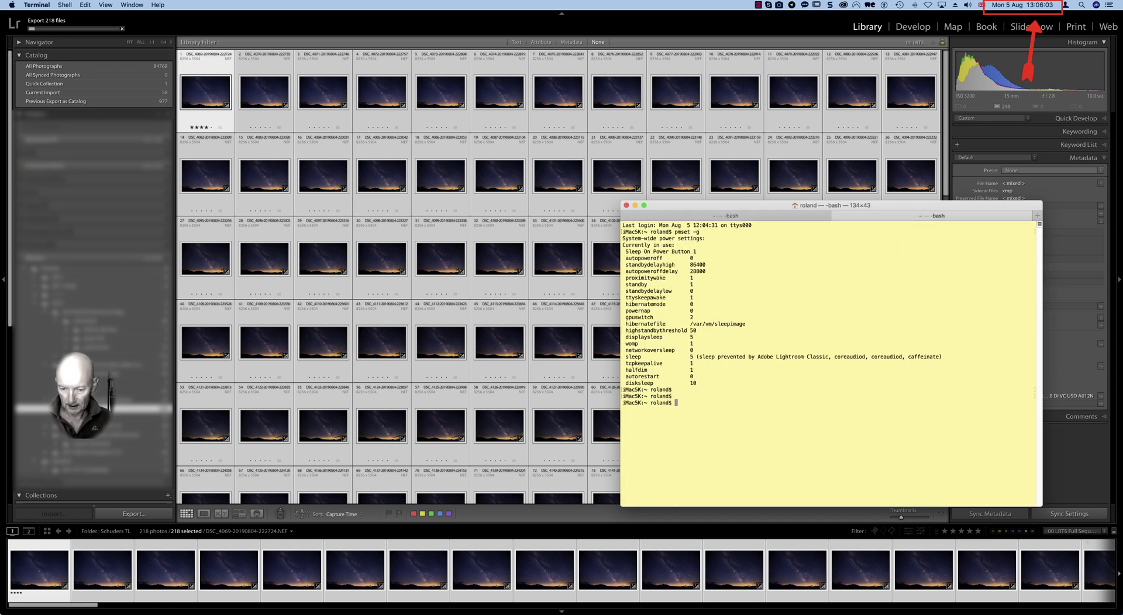
{"action": "key", "text": "Up"}
{"action": "key", "text": "Return"}
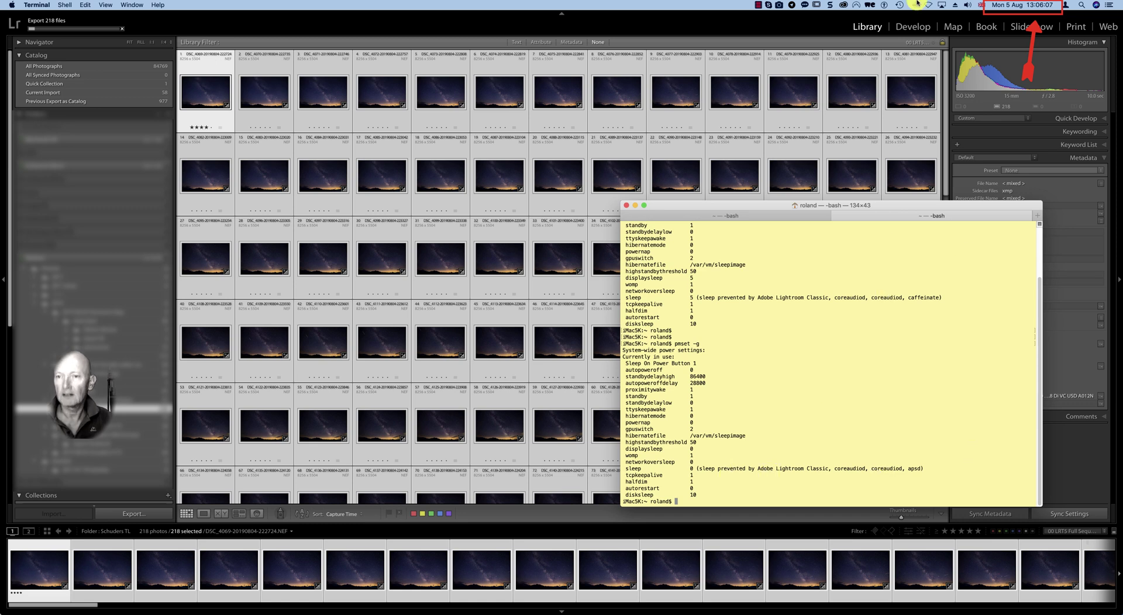
{"action": "left_click", "coordinate": [814, 22]}
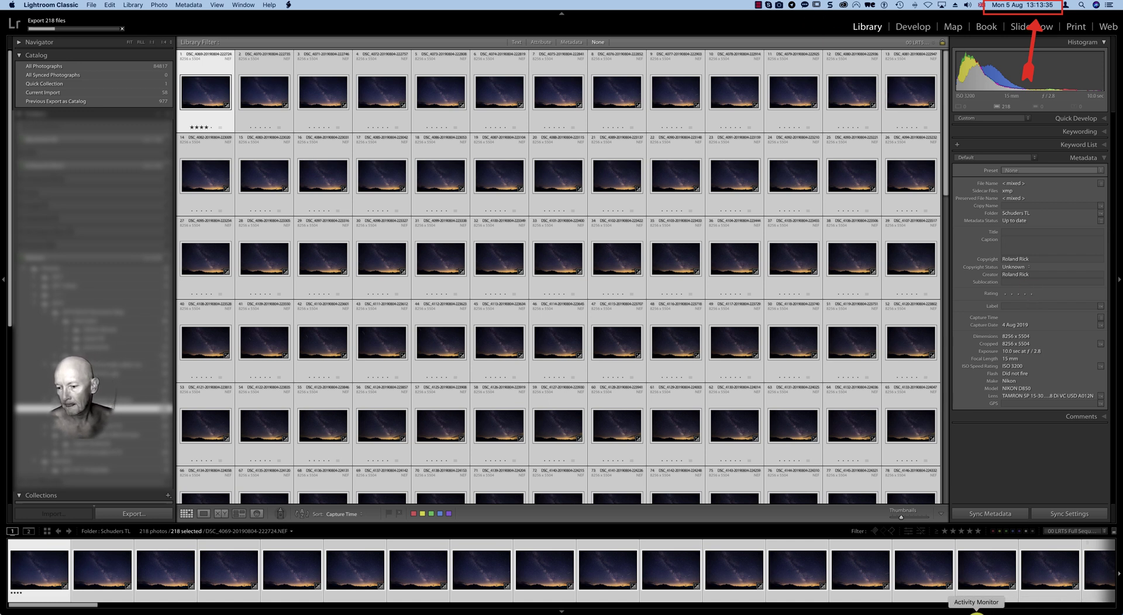
- Bring Activity Monitor forward and open the AMD Radeon GPU History window (Cmd+4)
{"action": "left_click", "coordinate": [976, 613]}
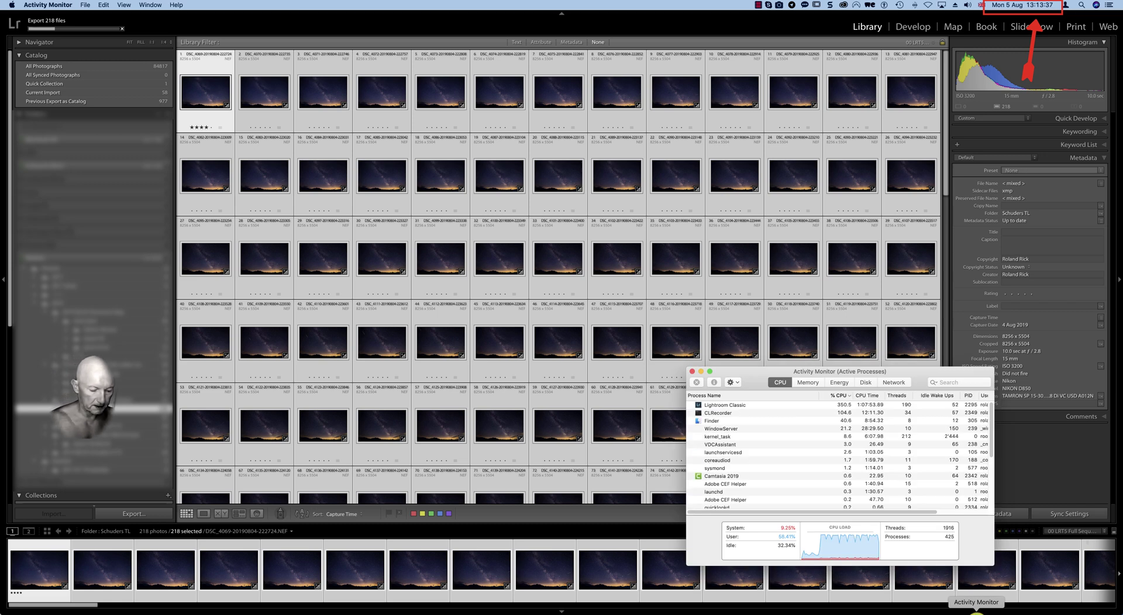
{"action": "key", "text": "super+4"}
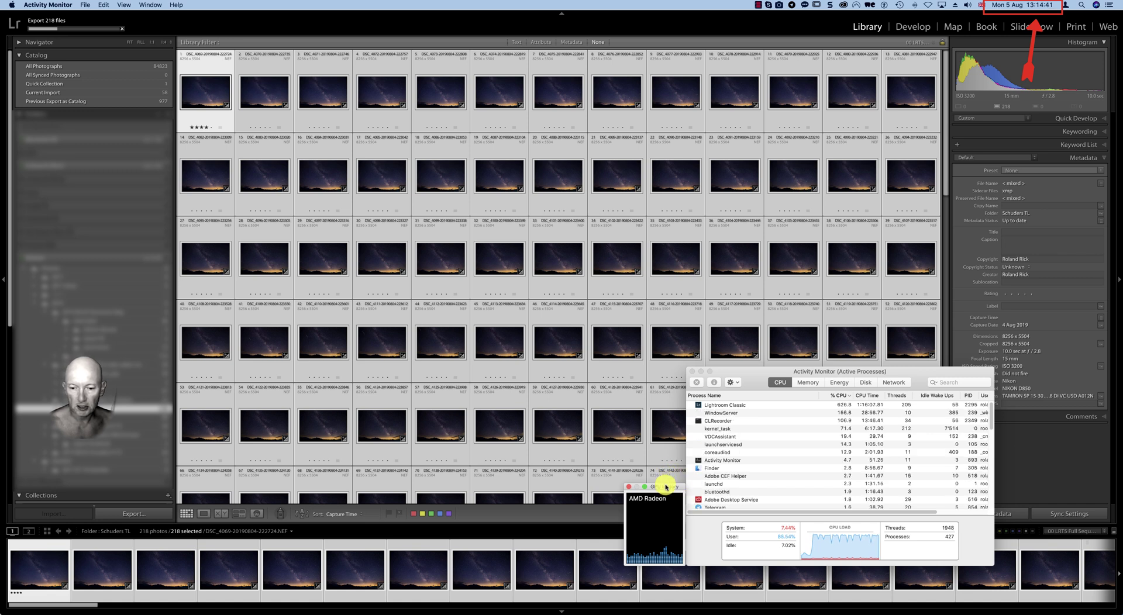
- Resize the GPU History window taller, wider, then shorter into a compact wide graph
{"action": "left_click_drag", "start_coordinate": [660, 483], "coordinate": [673, 367]}
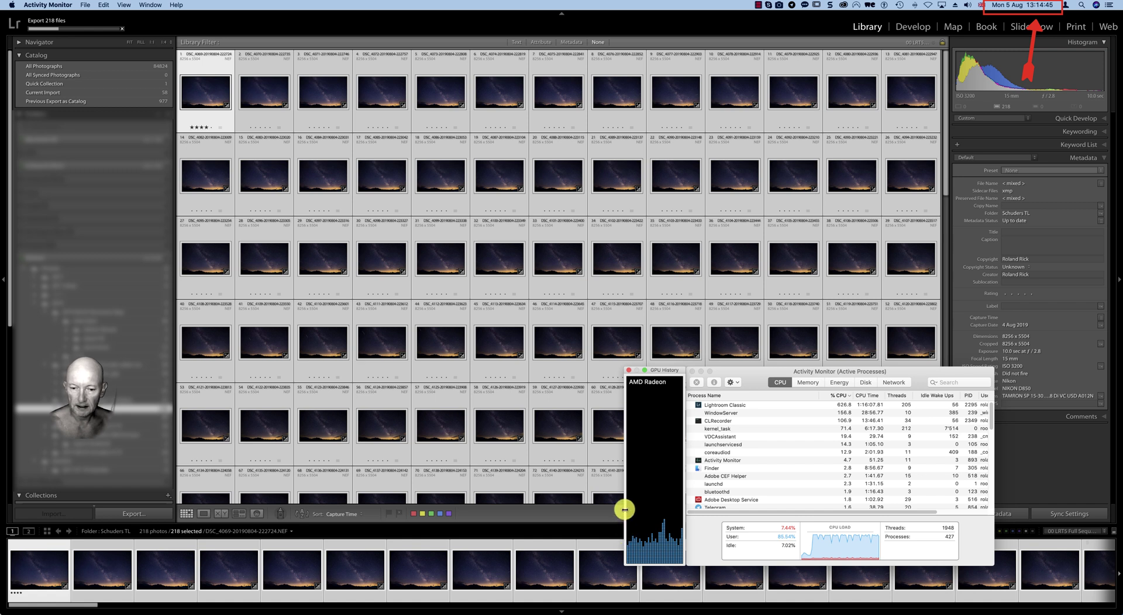
{"action": "left_click_drag", "start_coordinate": [625, 510], "coordinate": [608, 512]}
{"action": "left_click_drag", "start_coordinate": [662, 367], "coordinate": [674, 503]}
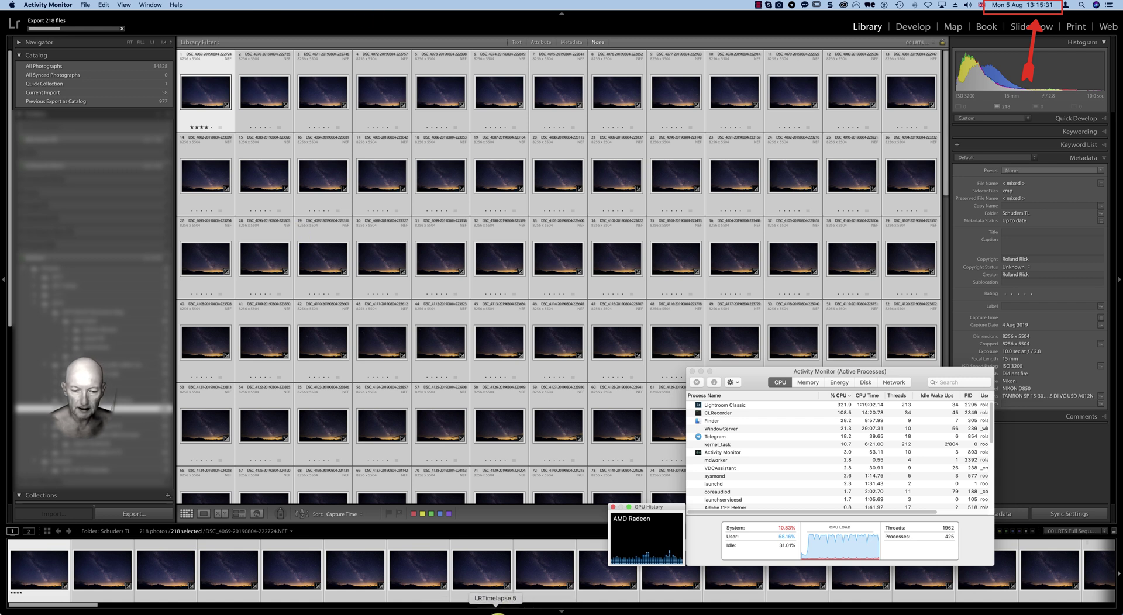
- Switch to LRTimelapse Pro 5.2.2, then bring Lightroom Classic's Library grid back in front
{"action": "left_click", "coordinate": [497, 612]}
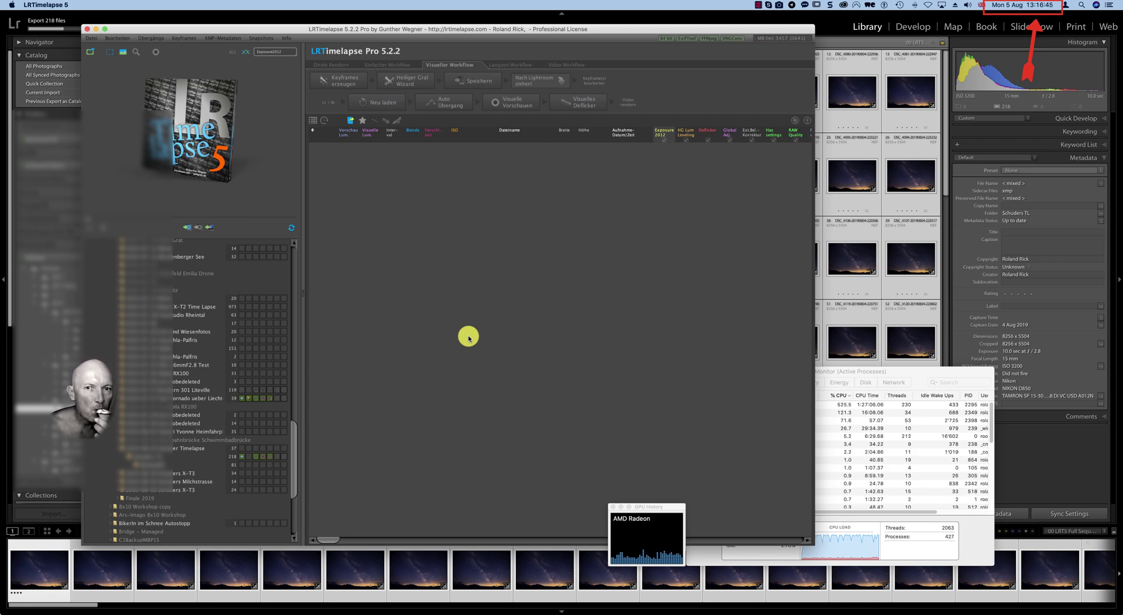
{"action": "left_click", "coordinate": [689, 18]}
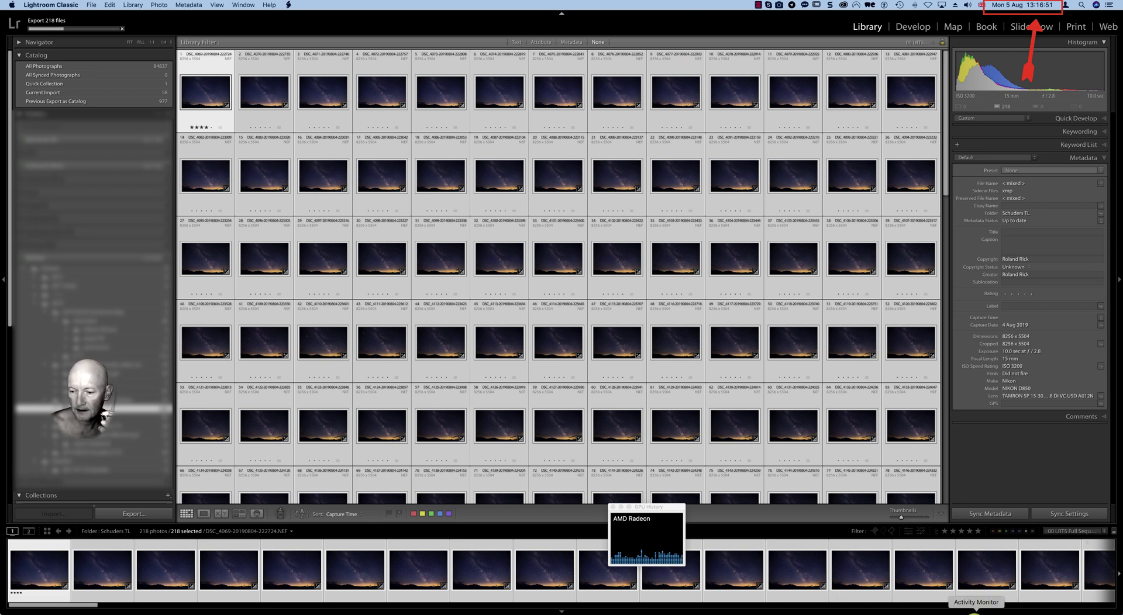
- Bring Activity Monitor forward and watch CPU and GPU load until Lightroom's 218-file export finishes
{"action": "left_click", "coordinate": [974, 613]}
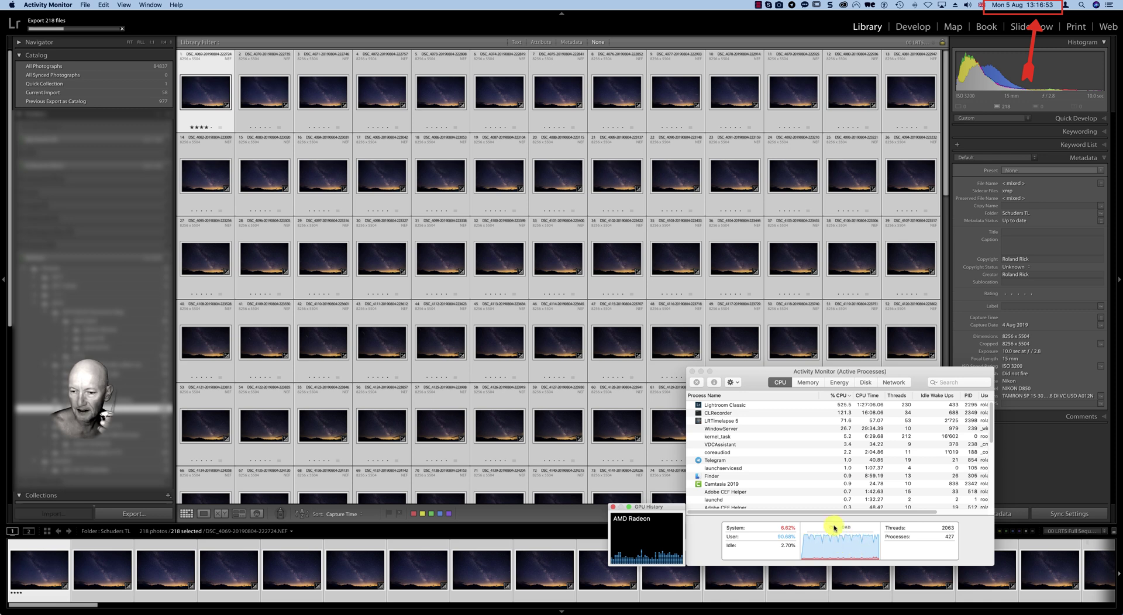
{"action": "mouse_move", "coordinate": [757, 373]}
{"action": "left_mouse_down"}
{"action": "mouse_move", "coordinate": [791, 374]}
{"action": "mouse_move", "coordinate": [756, 376]}
{"action": "left_mouse_up"}
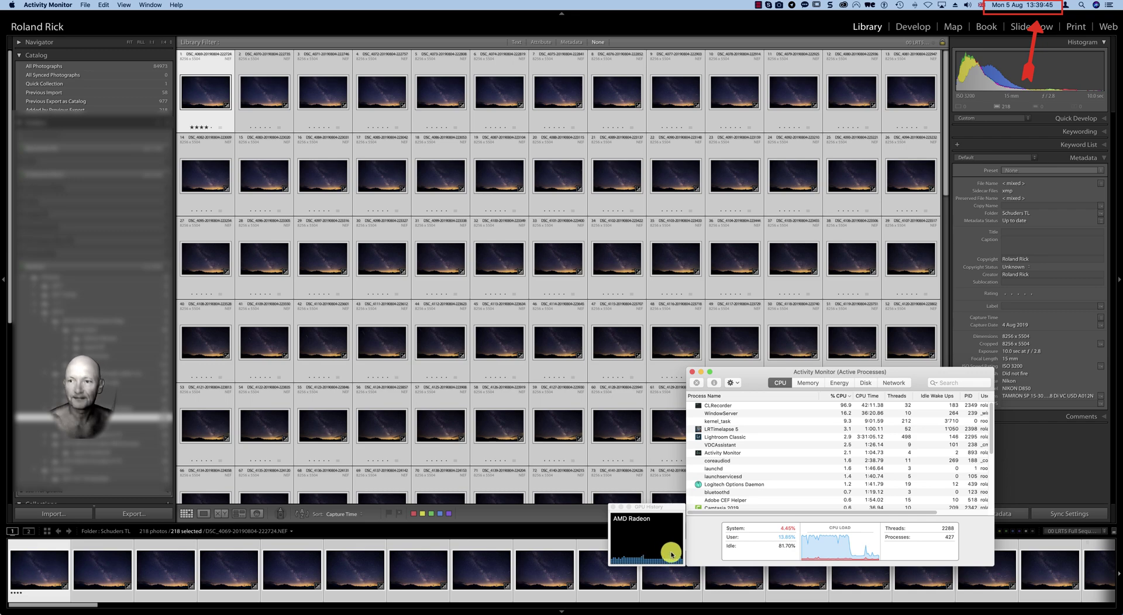
{"action": "left_click", "coordinate": [758, 5]}
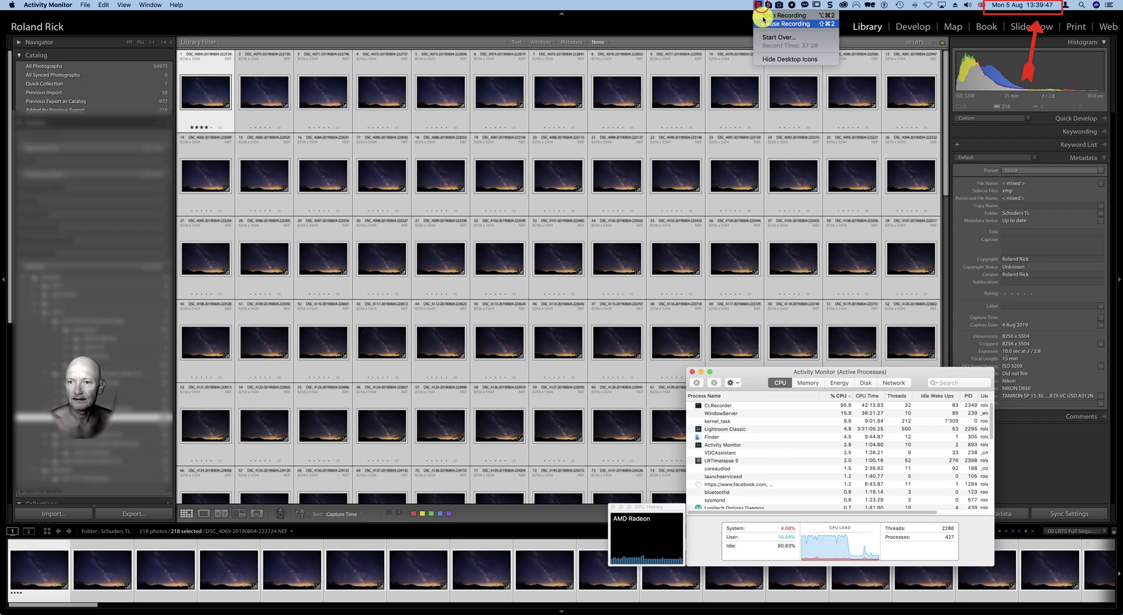